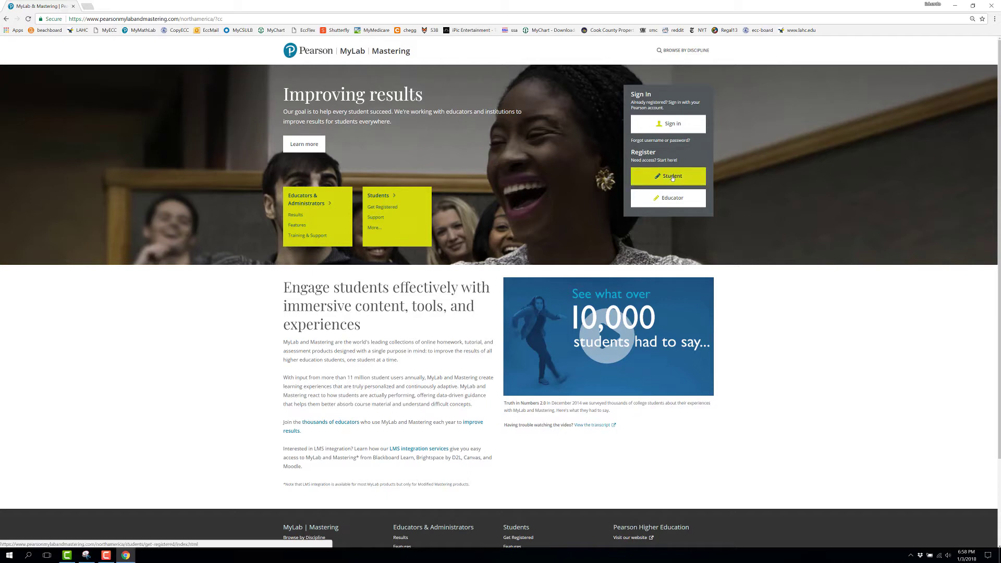
Choose Student under Register to view the Get Registered requirements
click(672, 178)
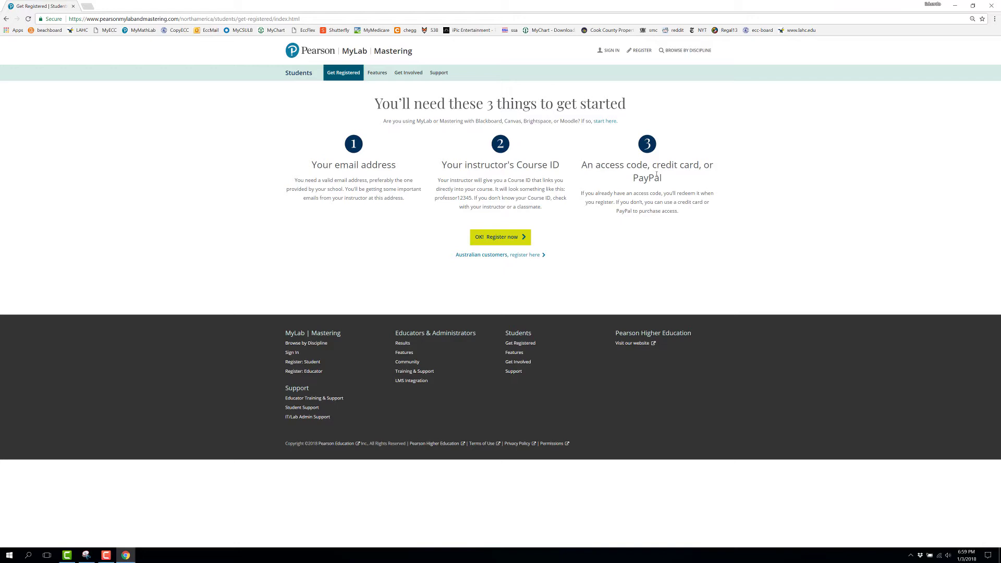
Begin registration with 'OK! Register now' and enter the instructor's course ID
click(514, 236)
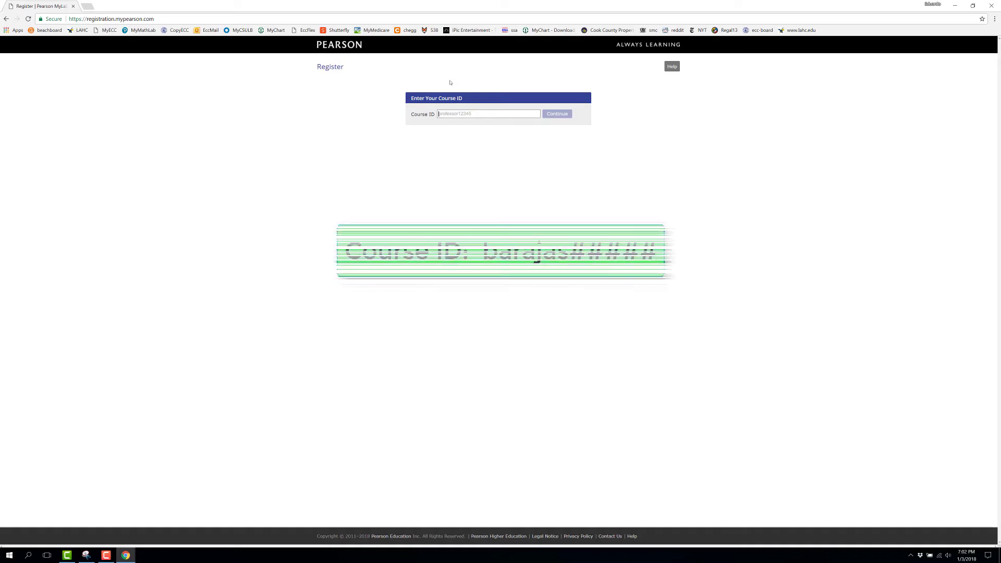
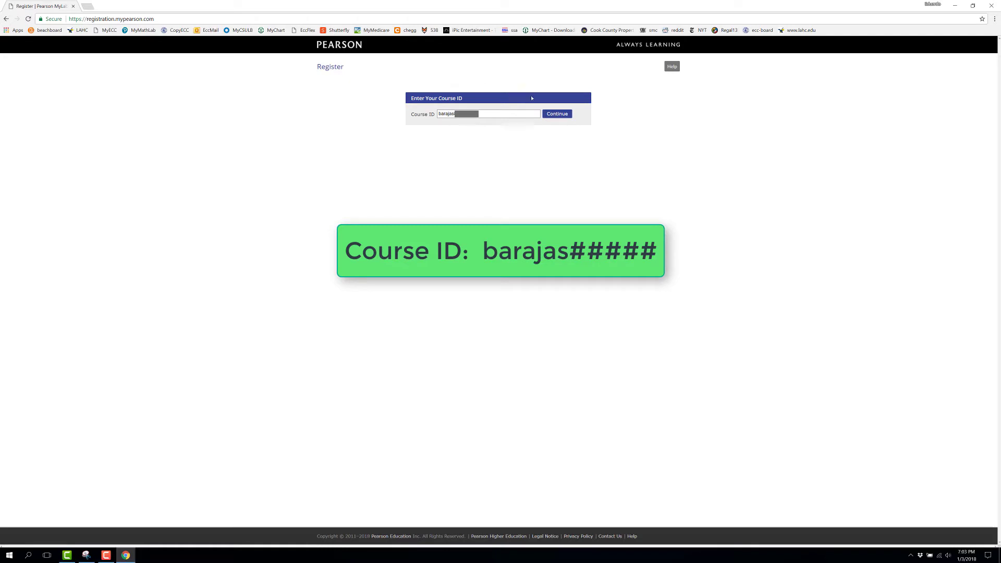
Submit the course ID to confirm the Math 150, sec 236 course
click(554, 114)
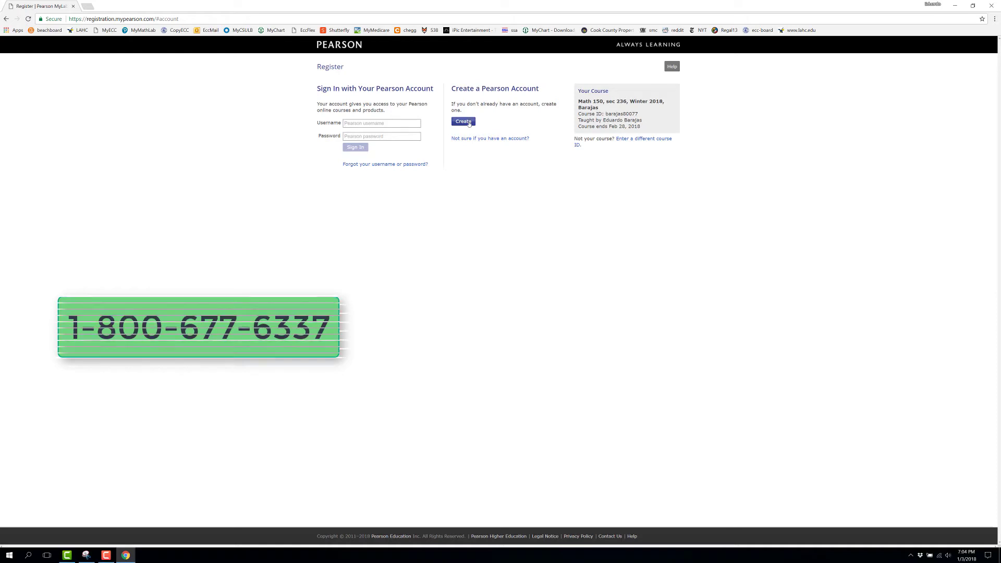
Start a new account with the student's e-mail address and a username without the domain
click(469, 123)
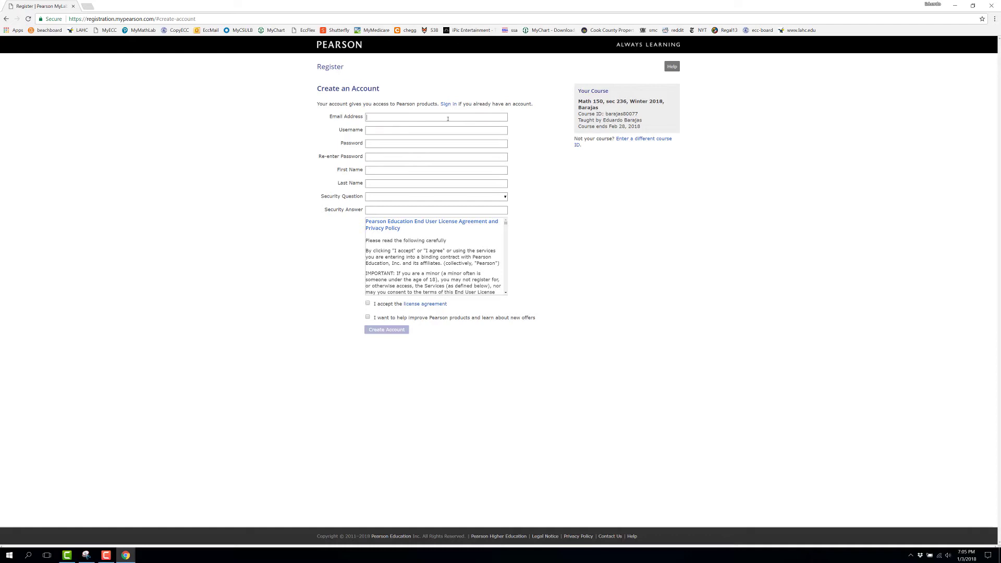
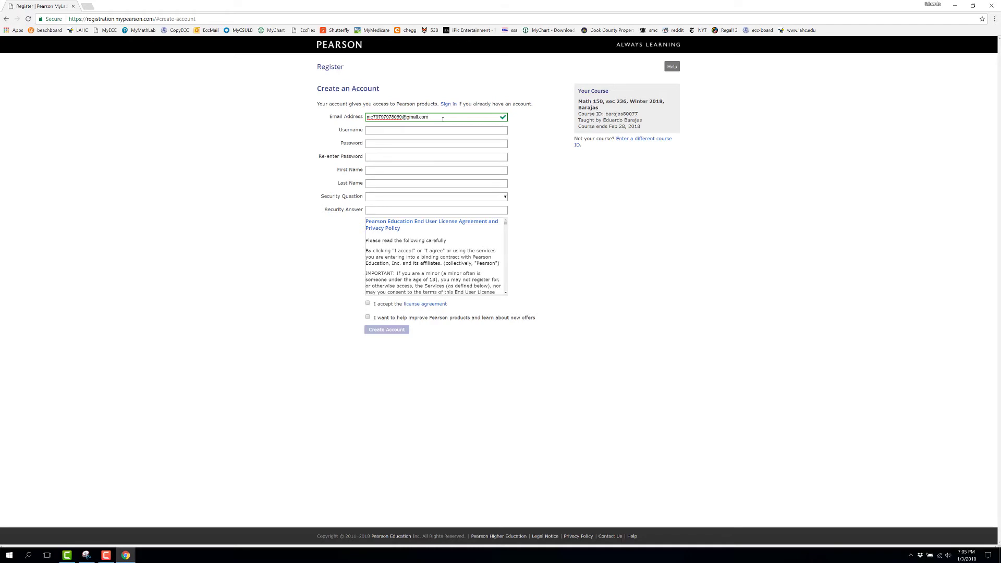
click(438, 131)
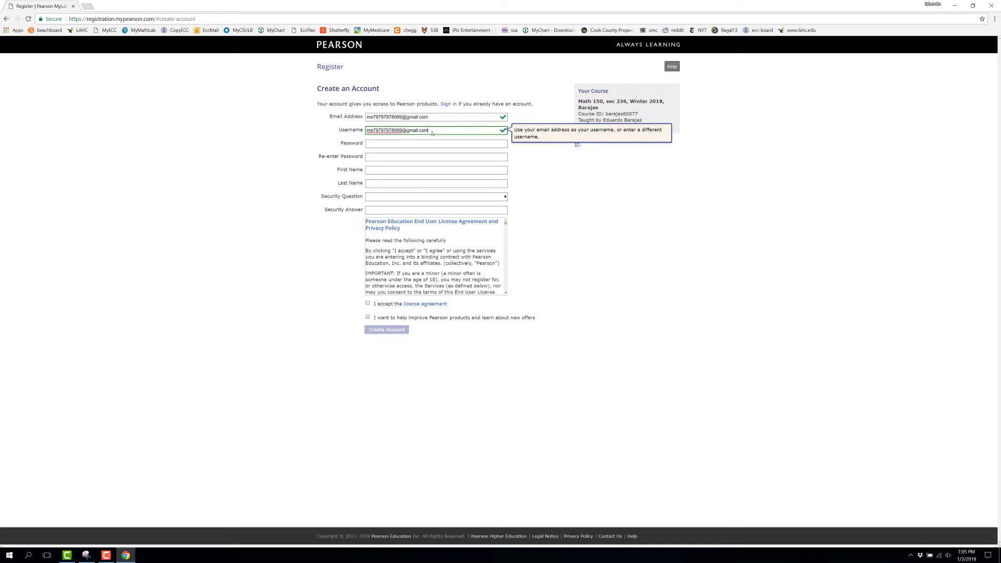
key(BackSpace)
key(BackSpace)
key(BackSpace)
key(BackSpace)
key(BackSpace)
key(BackSpace)
key(BackSpace)
click(430, 138)
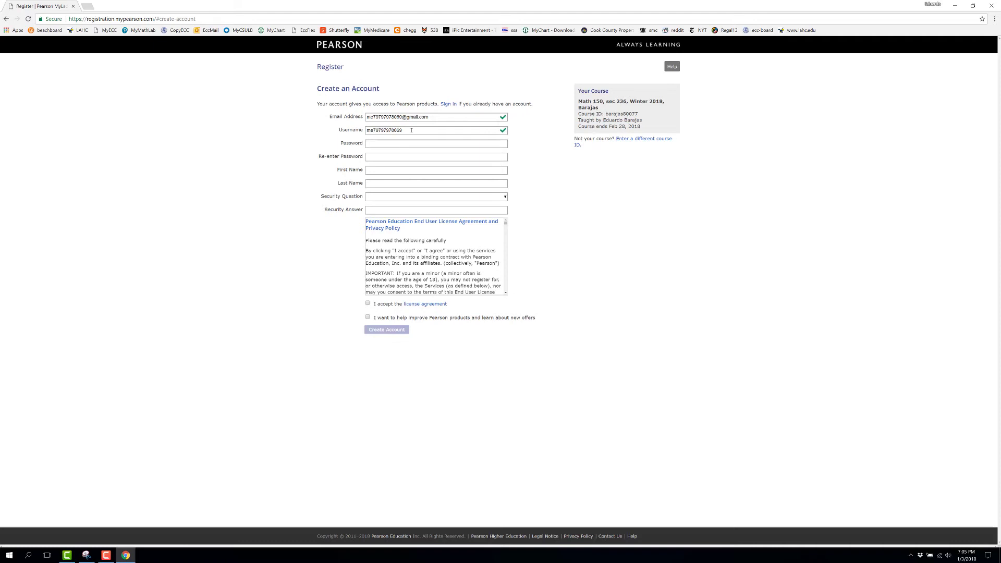
click(410, 130)
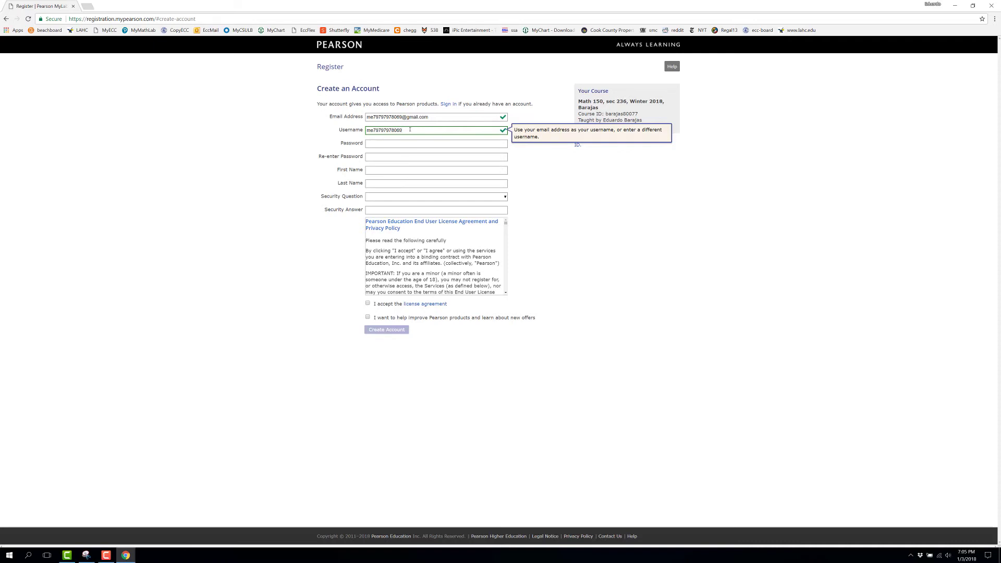
click(396, 142)
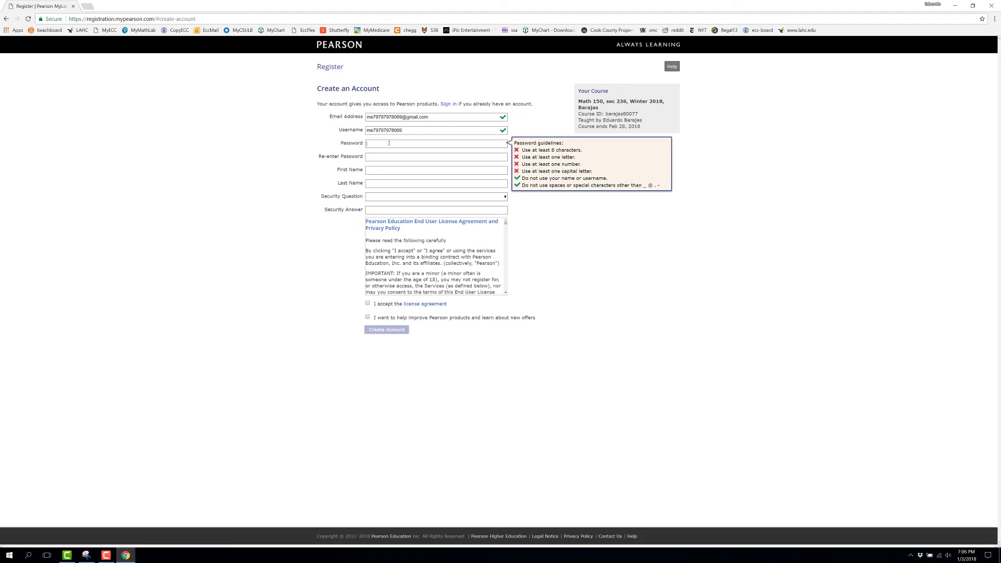
Enter and confirm the password, then fill in the student's first and last name
text(****)
key(Tab)
text(*********)
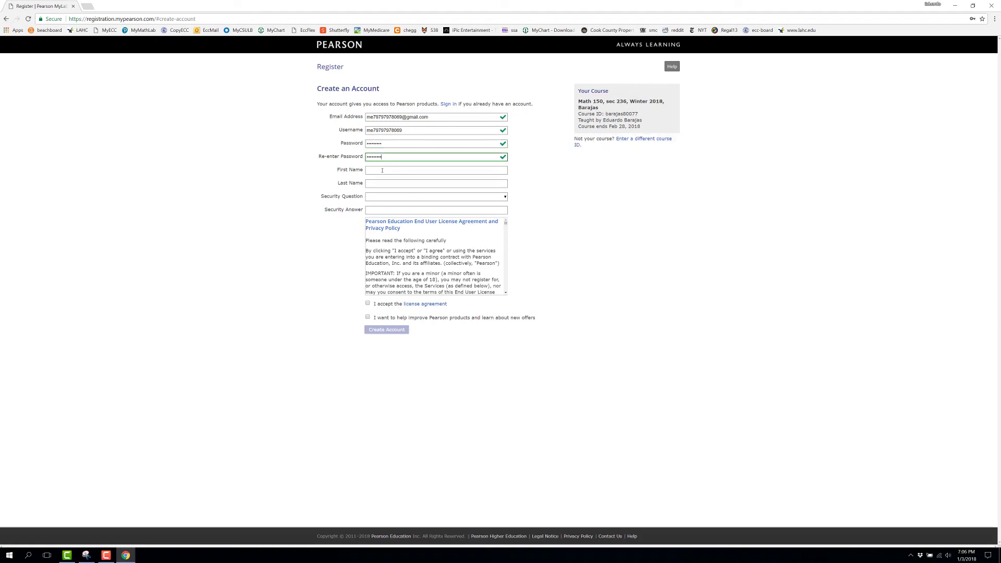
key(Tab)
key(Tab)
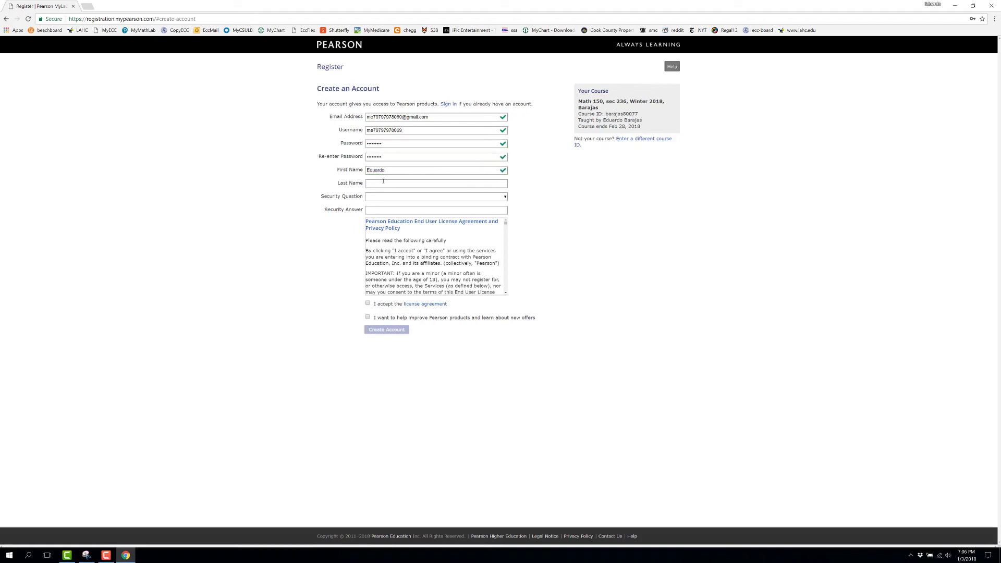
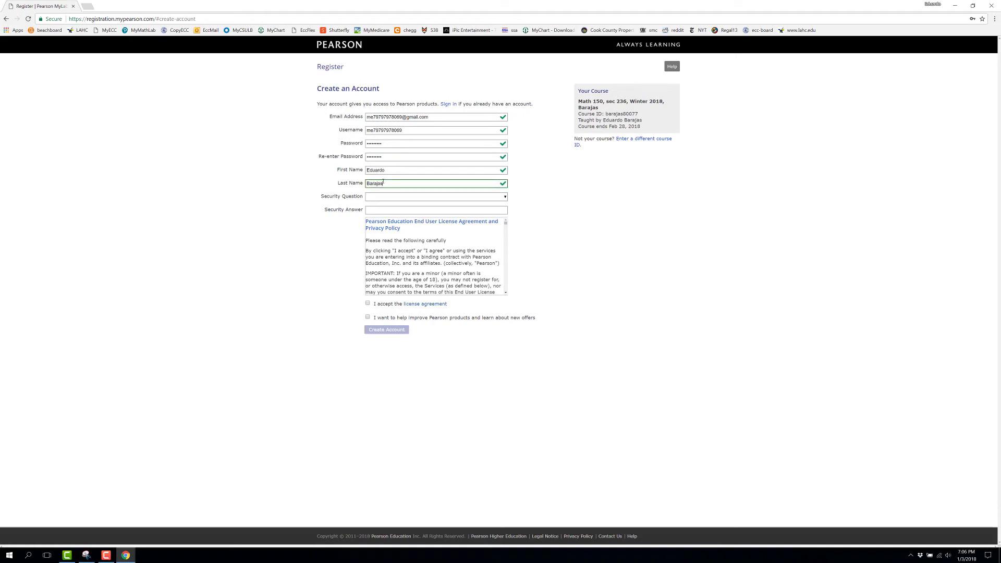
Pick the father's middle name security question, give an answer, and accept the license agreement
click(379, 198)
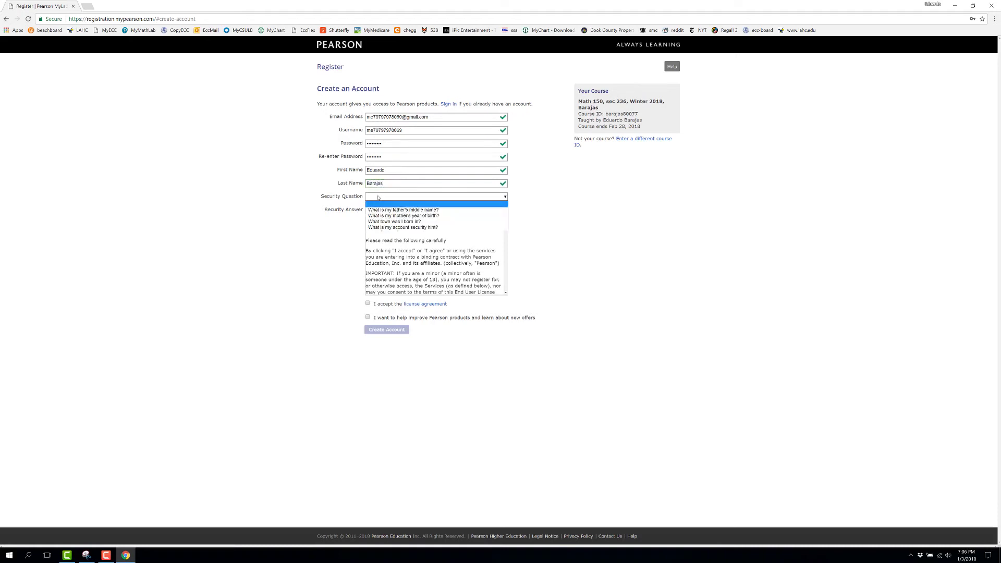
click(436, 211)
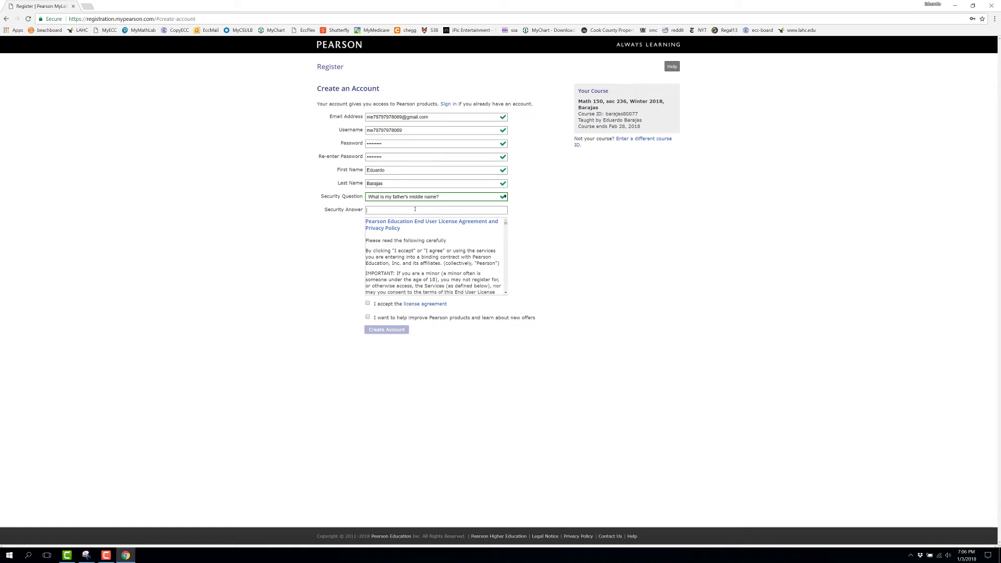
click(415, 210)
text(dad)
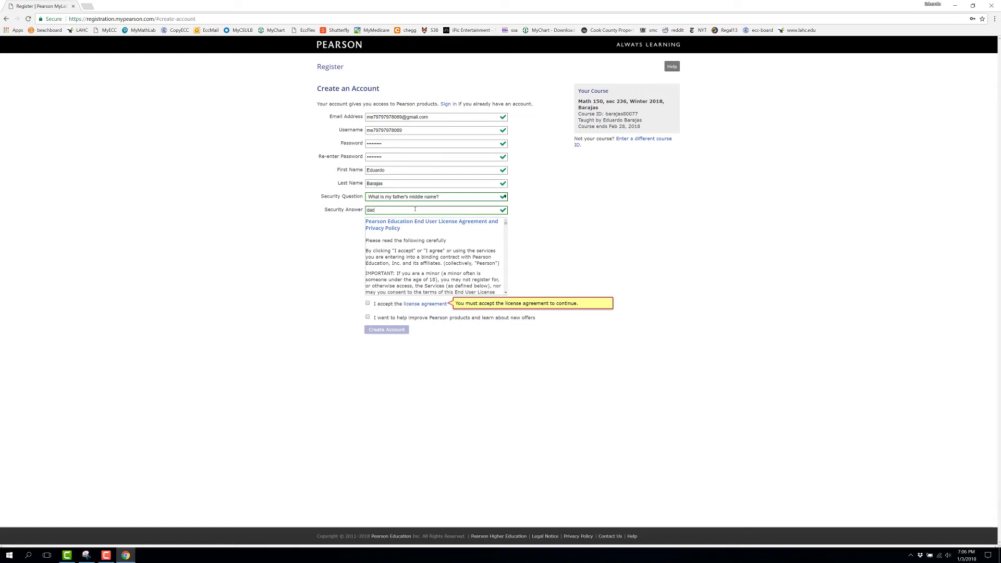
click(369, 304)
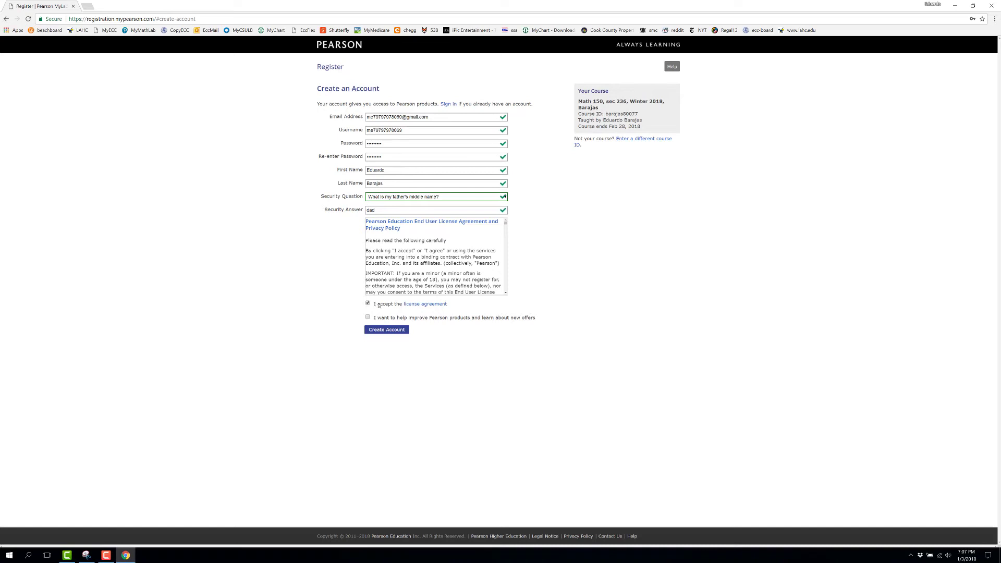
Submit the form with Create Account to reach the course access options
click(387, 332)
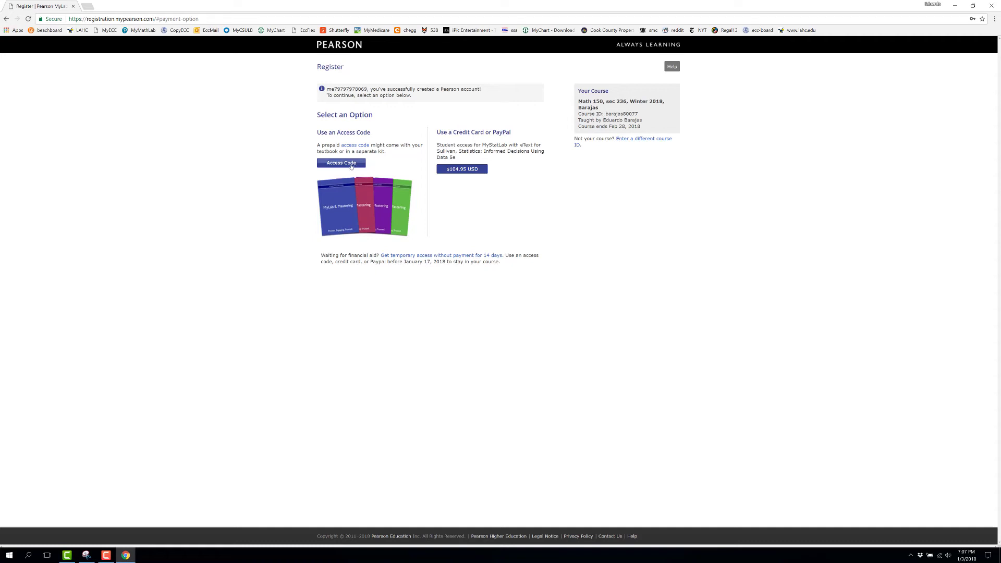
click(352, 165)
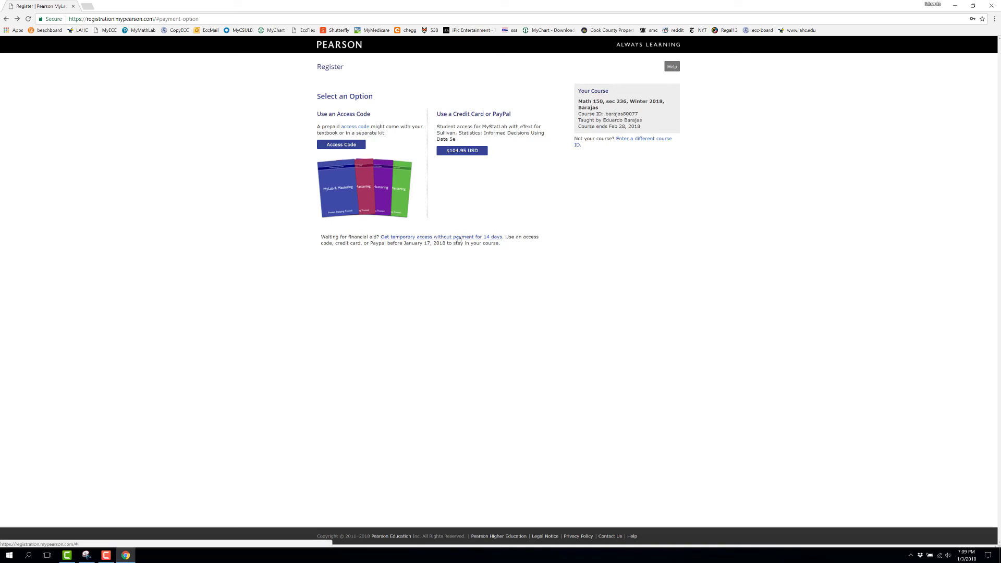
Accept 14-day temporary access to Math 150 without payment and go to My Courses
click(459, 238)
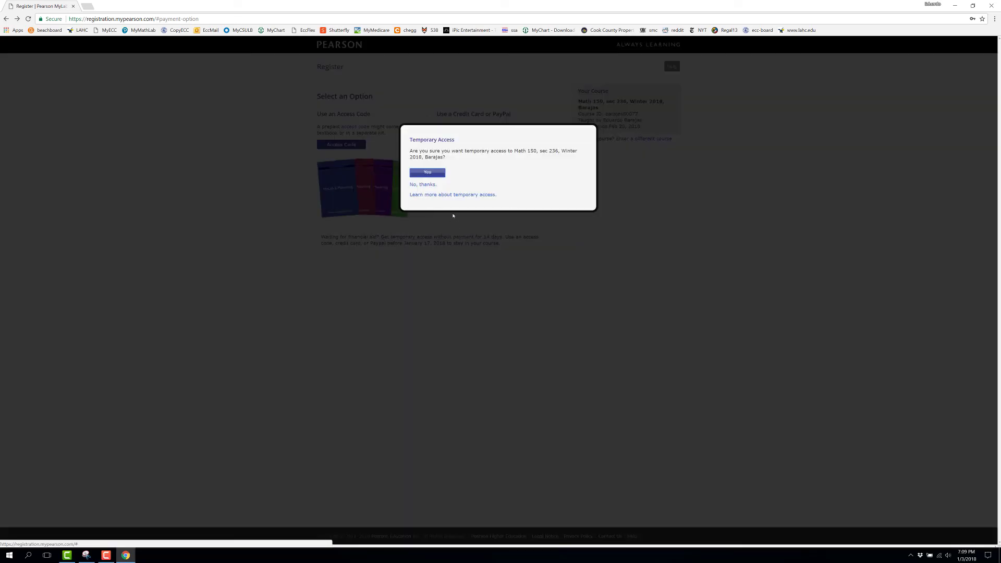
click(429, 172)
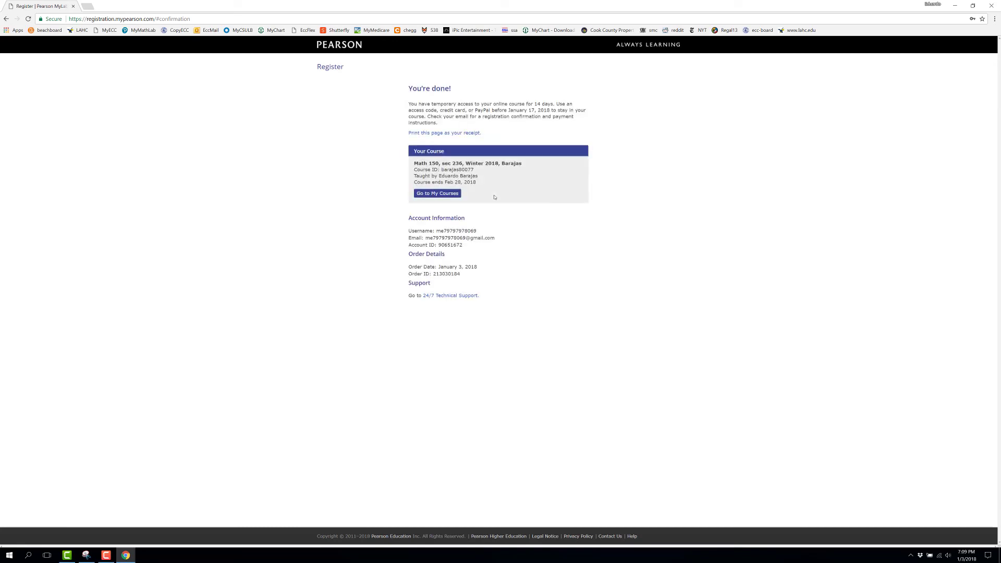
click(449, 195)
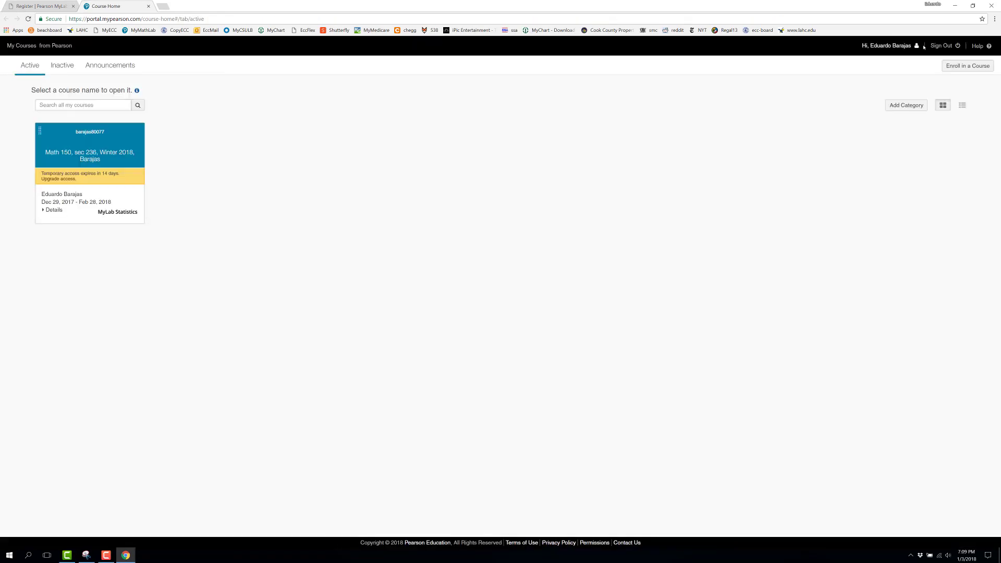
click(943, 46)
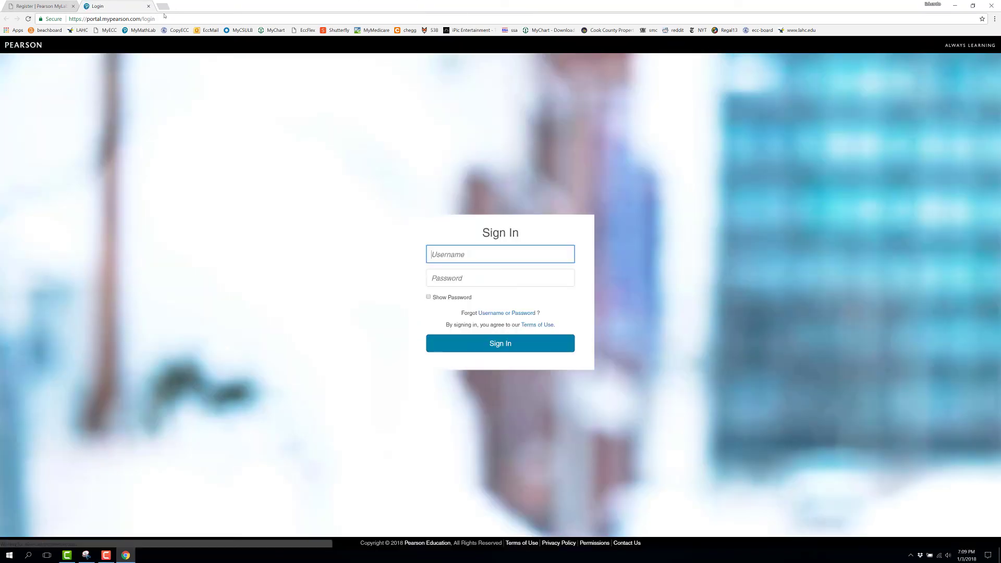
click(157, 19)
key(BackSpace)
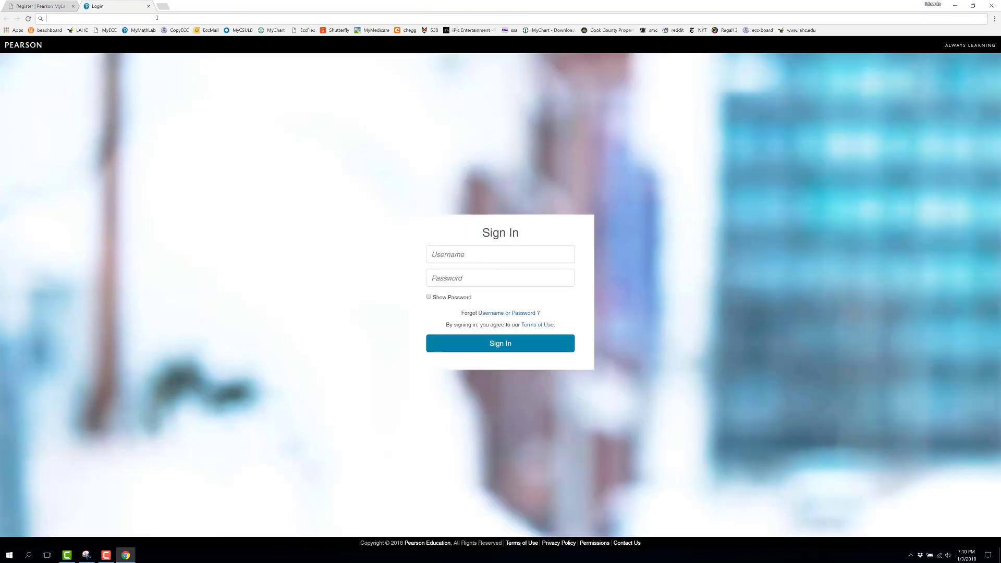
text(ww)
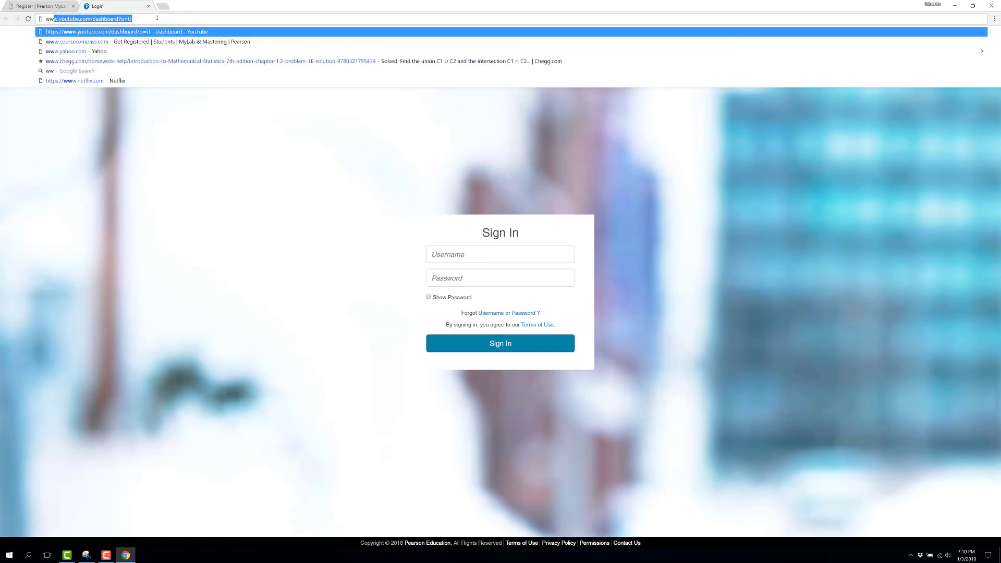
text(w.)
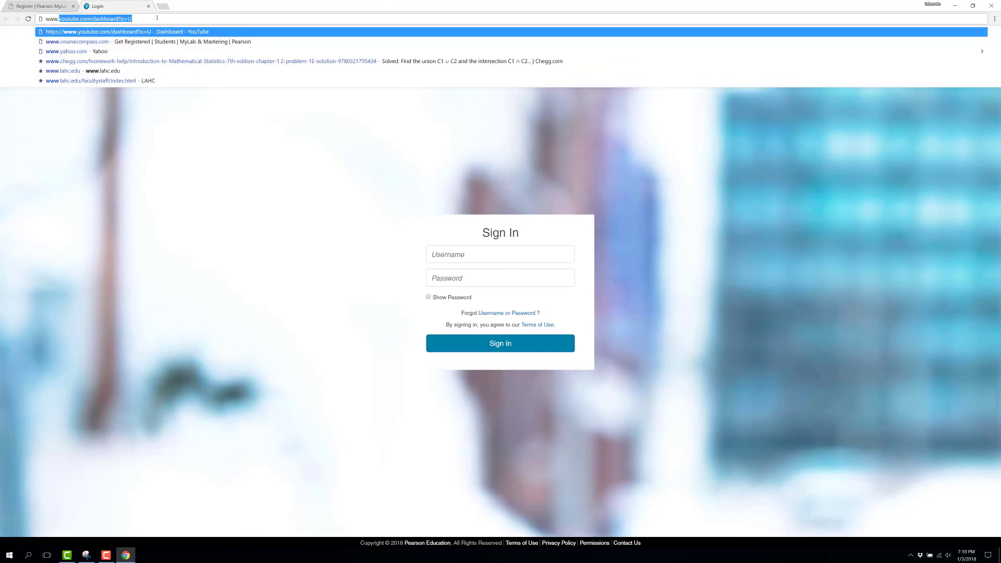
text(cou)
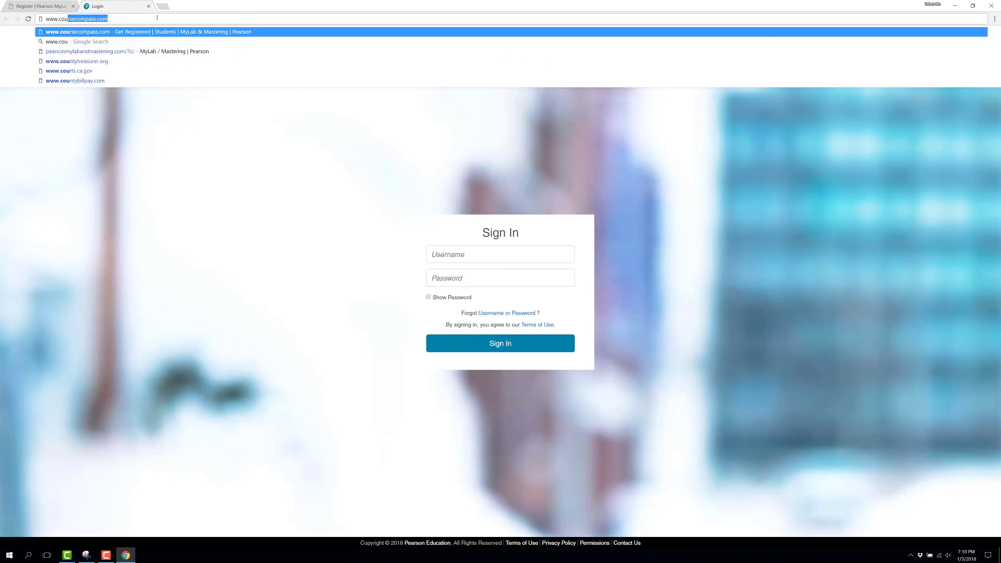
key(Return)
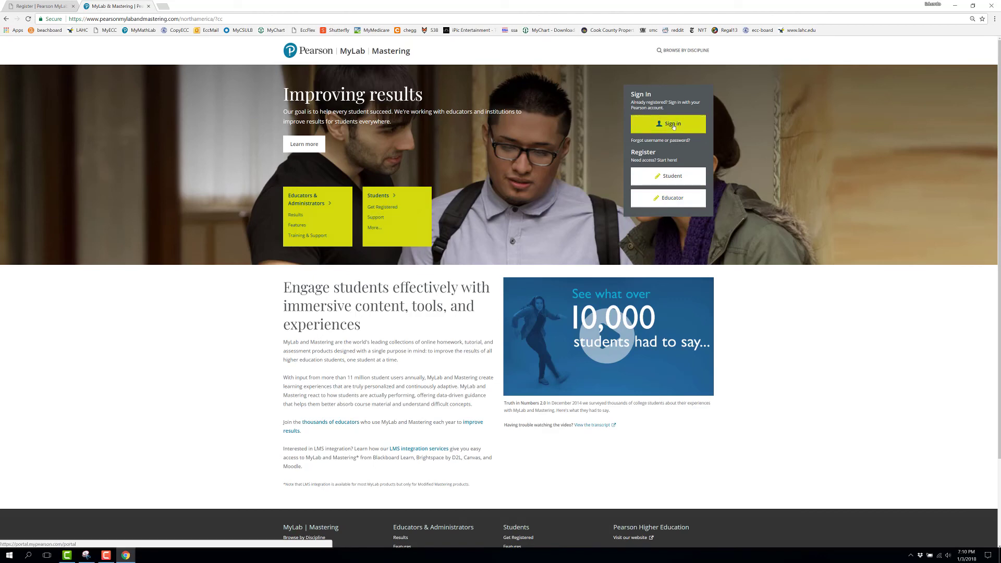
On the Sign In page, paste the account username and type the password
click(673, 125)
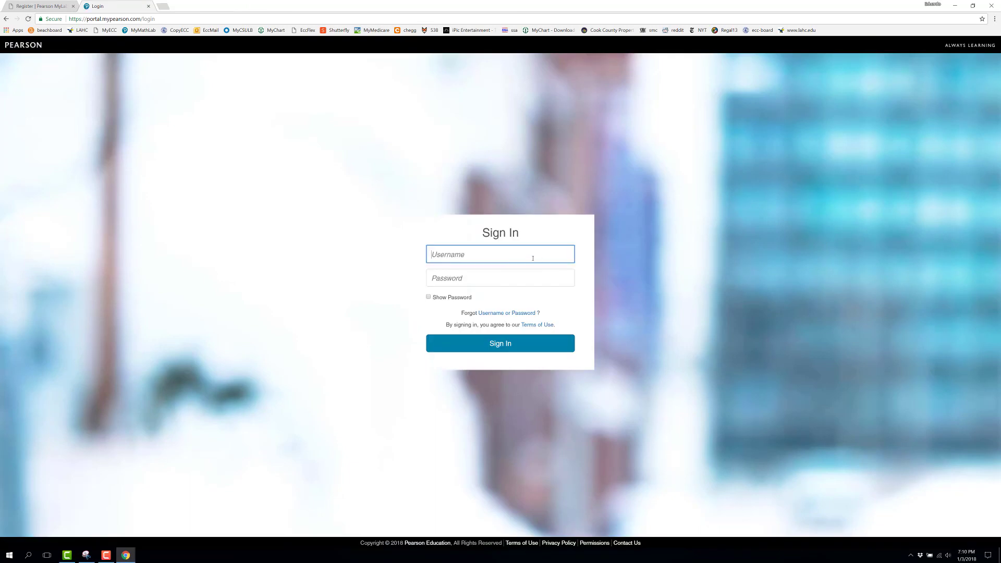
key(ctrl+v)
click(464, 281)
text(******)
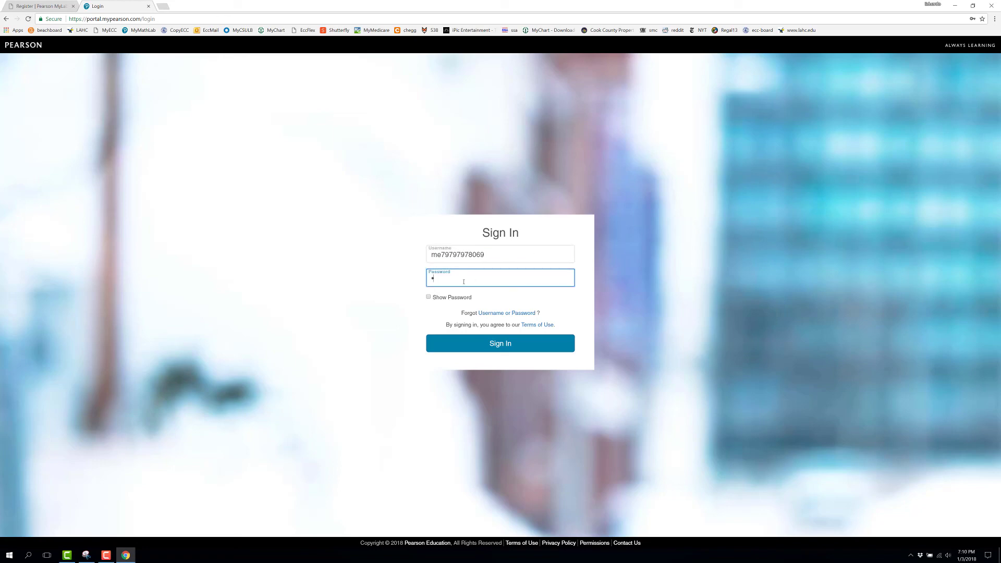
text(***)
Sign in and open the Math 150, sec 236 course from My Courses
click(496, 342)
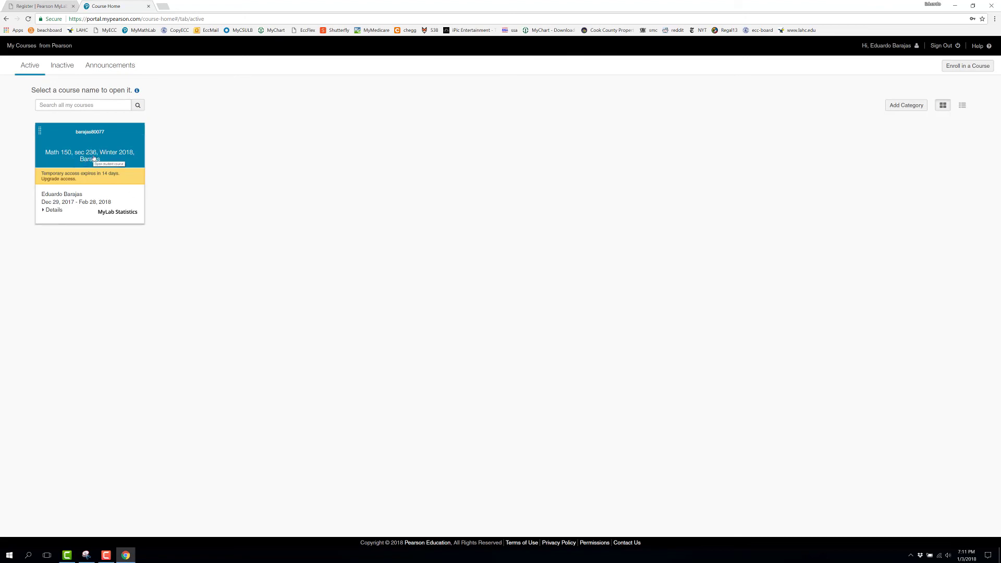
click(94, 159)
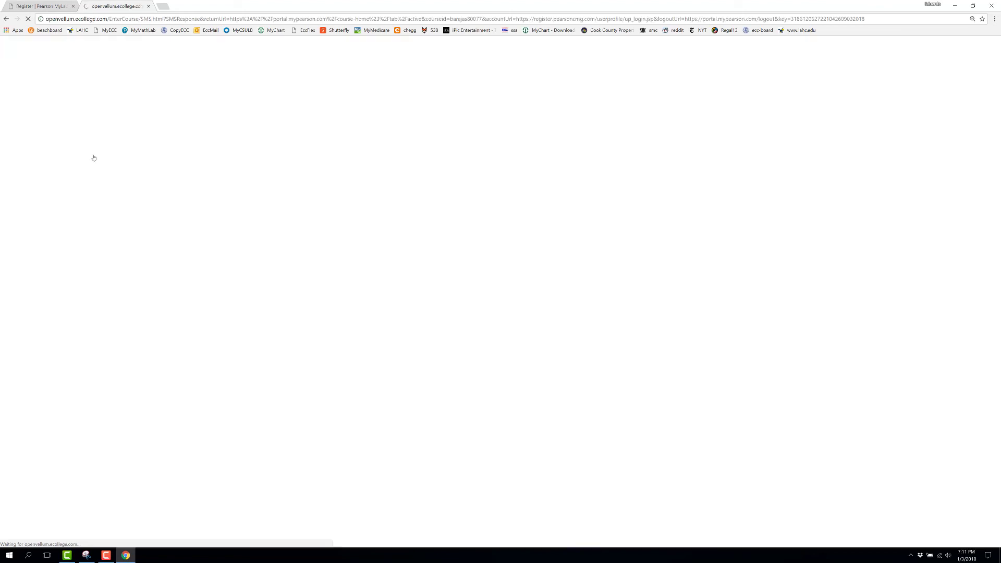